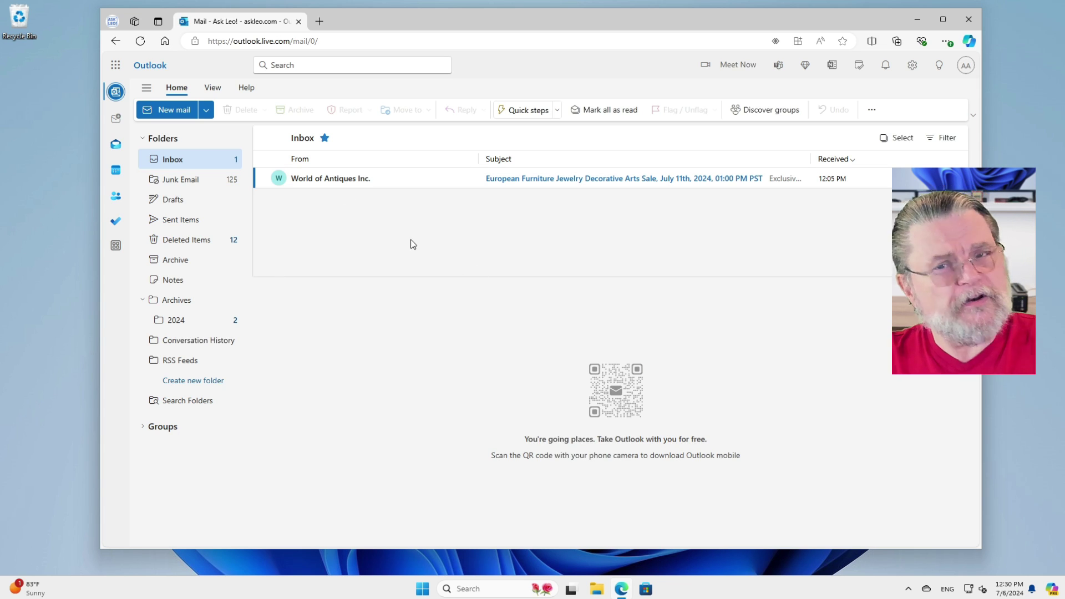
Step: Report the World of Antiques message as junk and block its sender
right_click(345, 181)
mouse_move(360, 407)
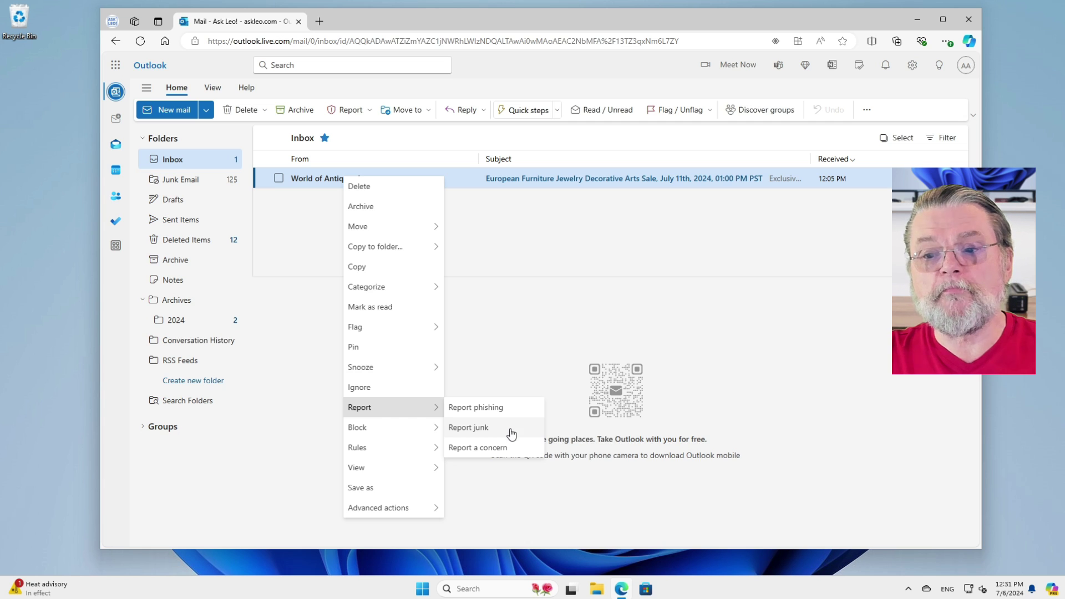
left_click(509, 431)
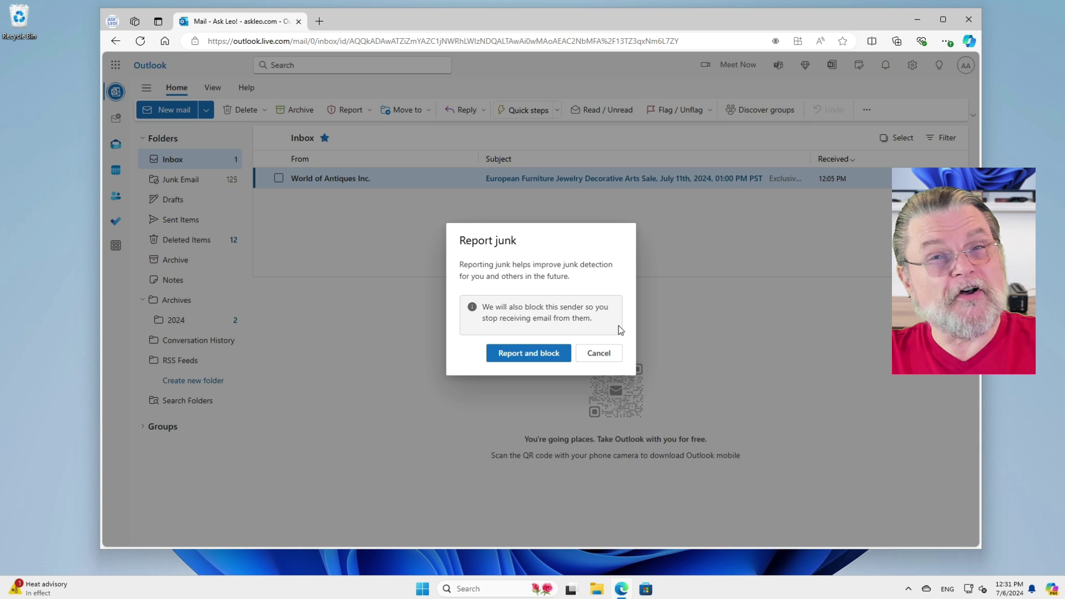
left_click(537, 359)
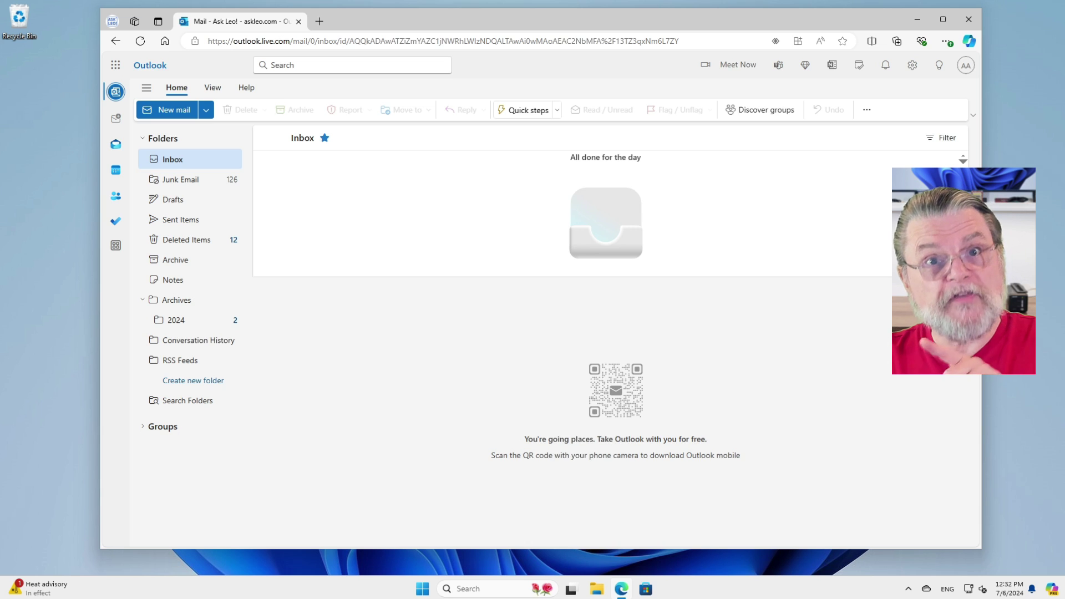
Step: Open the Junk Email folder to view the four spam messages
left_click(175, 181)
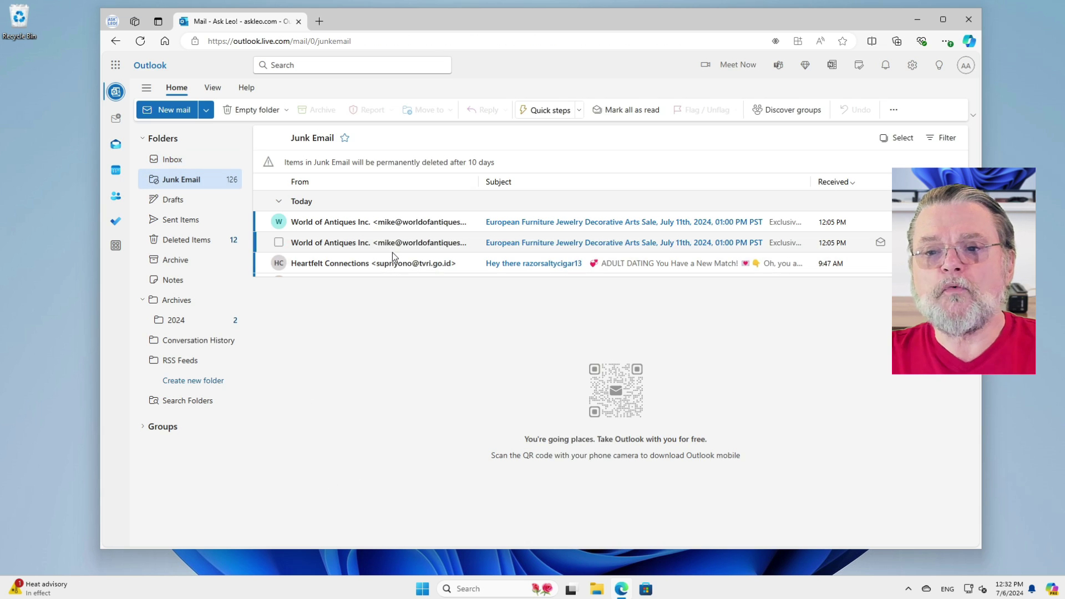
scroll(392, 253, "down", 5)
scroll(392, 252, "up", 2)
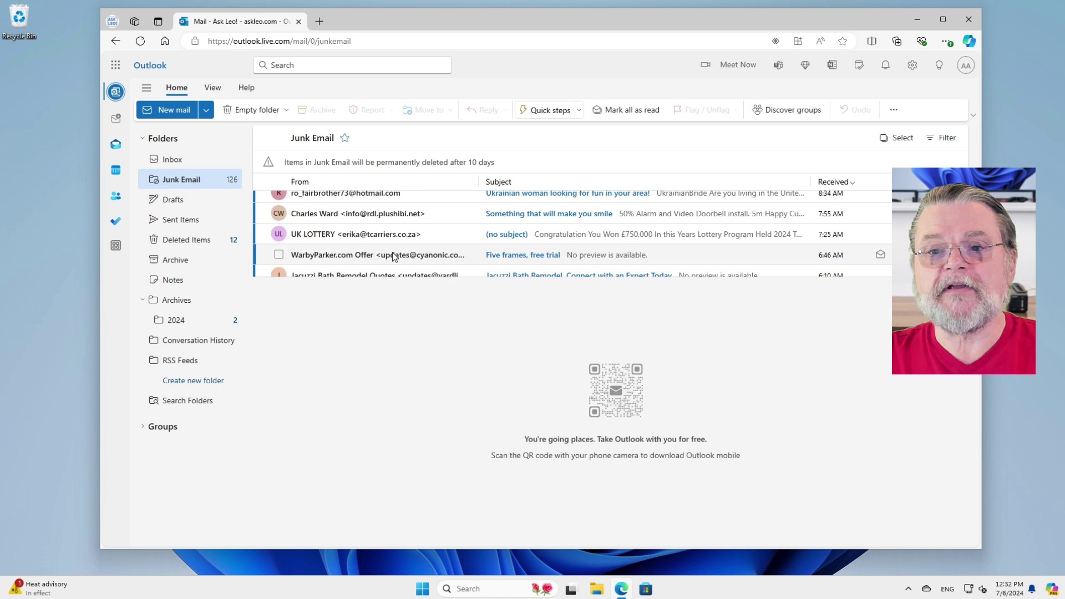
scroll(392, 255, "down", 3)
scroll(395, 254, "down", 3)
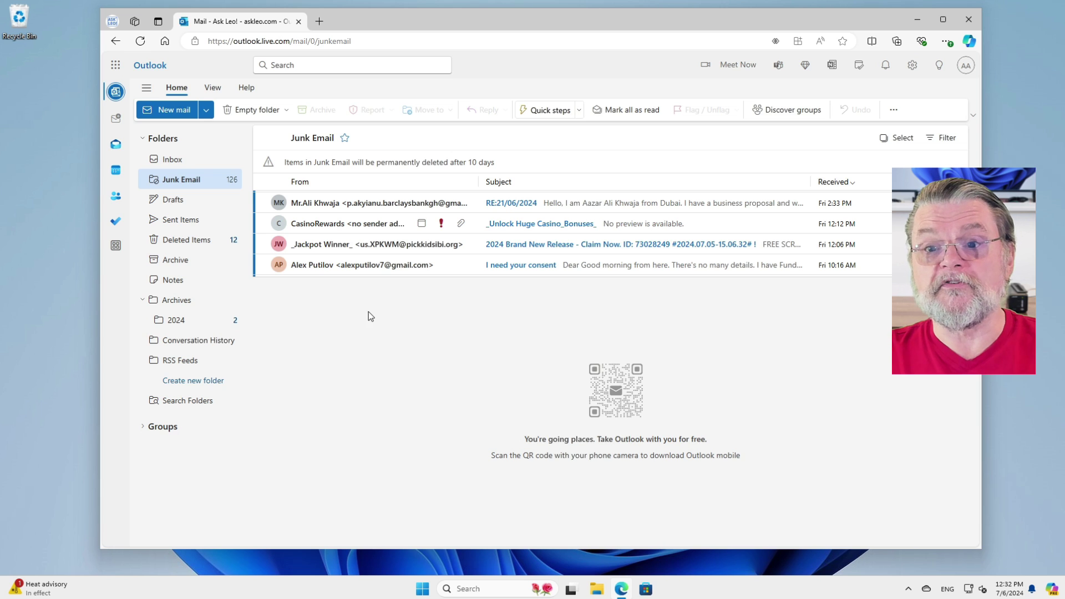
mouse_move(342, 224)
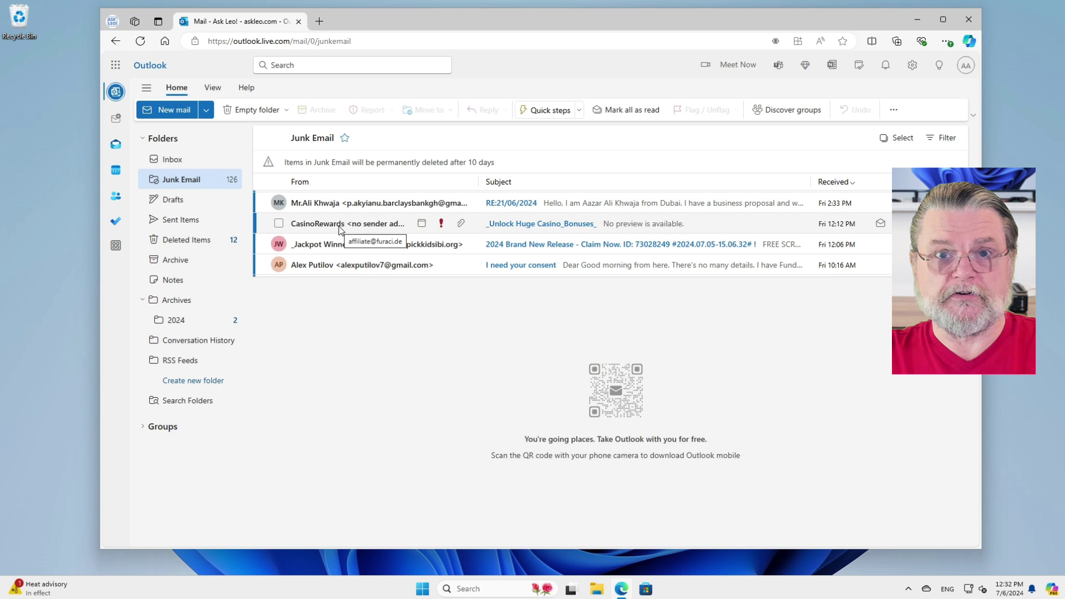
Step: Report the CasinoRewards message as not junk without trusting the sender's future mail
right_click(340, 231)
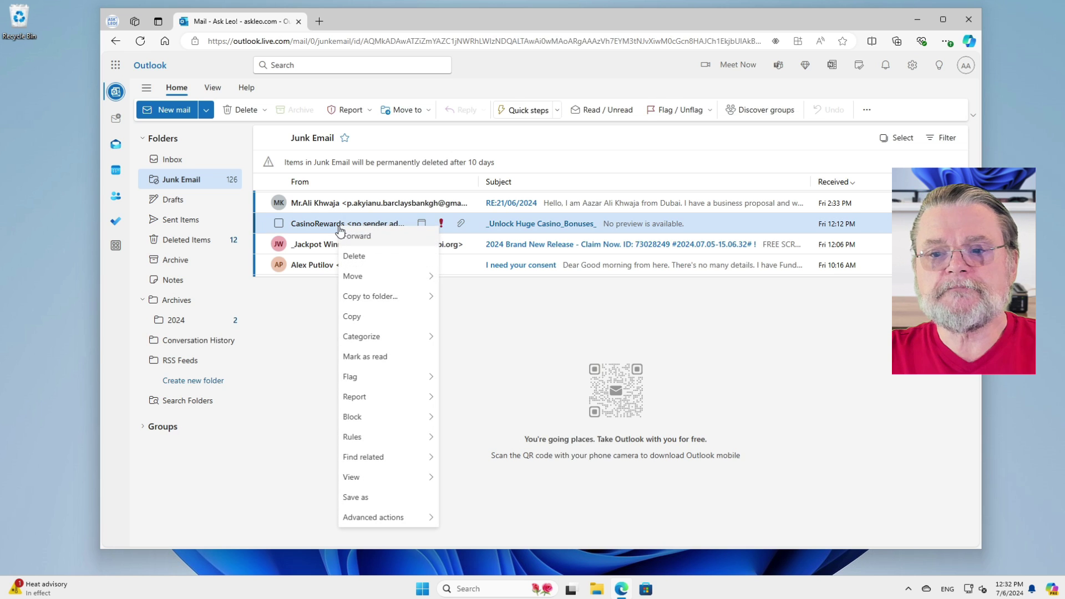
mouse_move(367, 398)
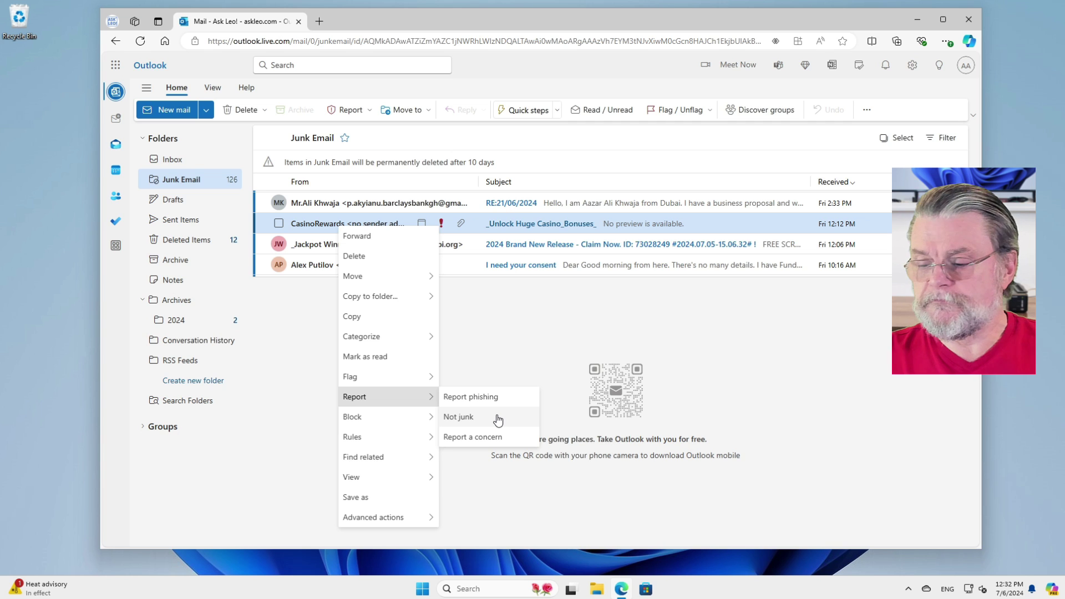
left_click(498, 419)
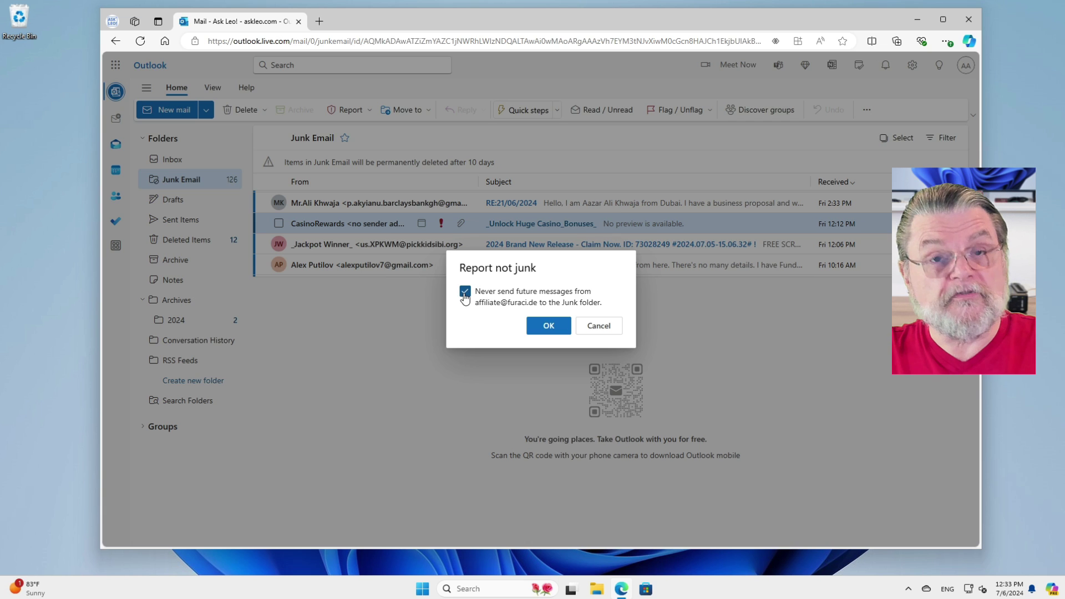
left_click(478, 305)
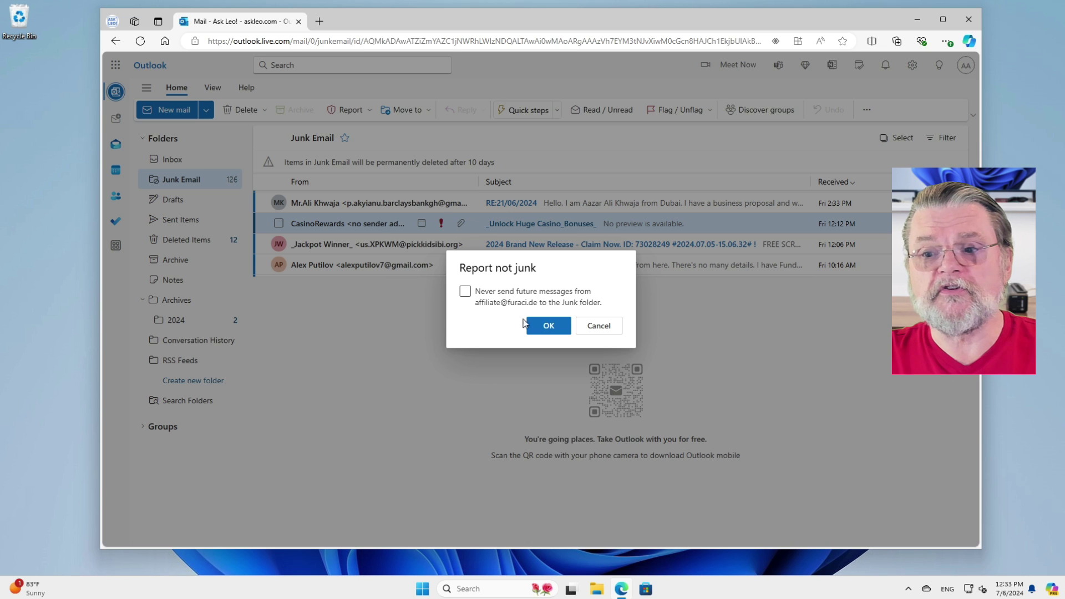
left_click(600, 325)
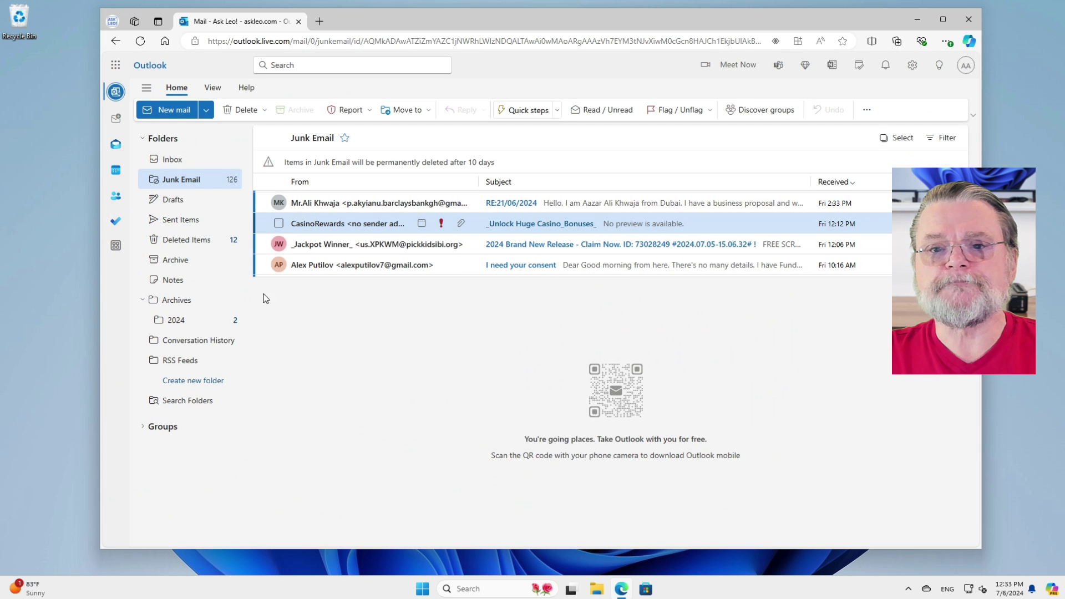
Step: Return to the Inbox and open Outlook settings on the Mail layout page
left_click(176, 159)
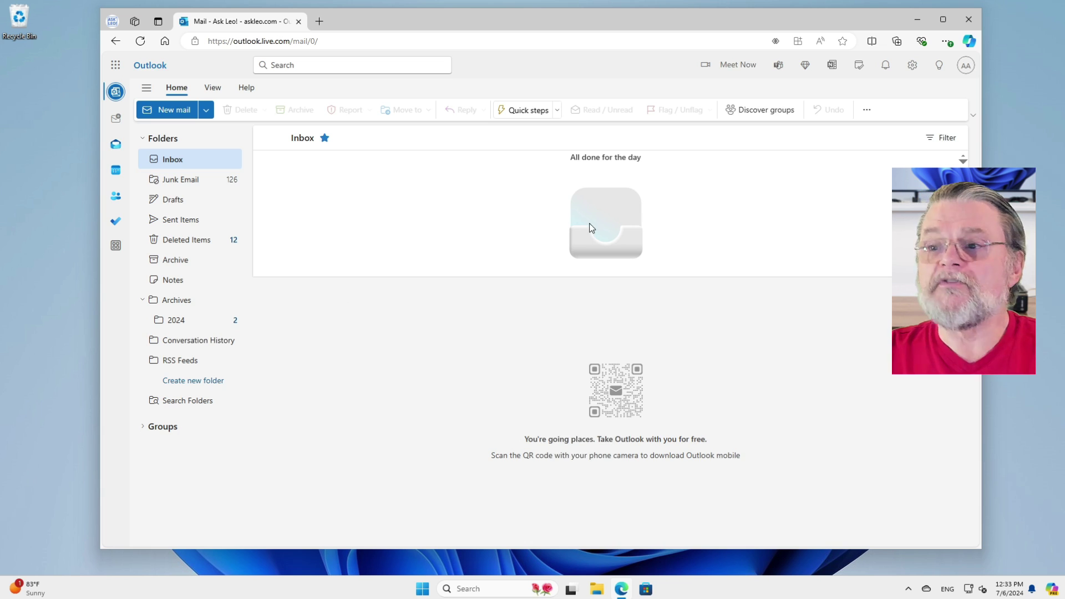
left_click(912, 65)
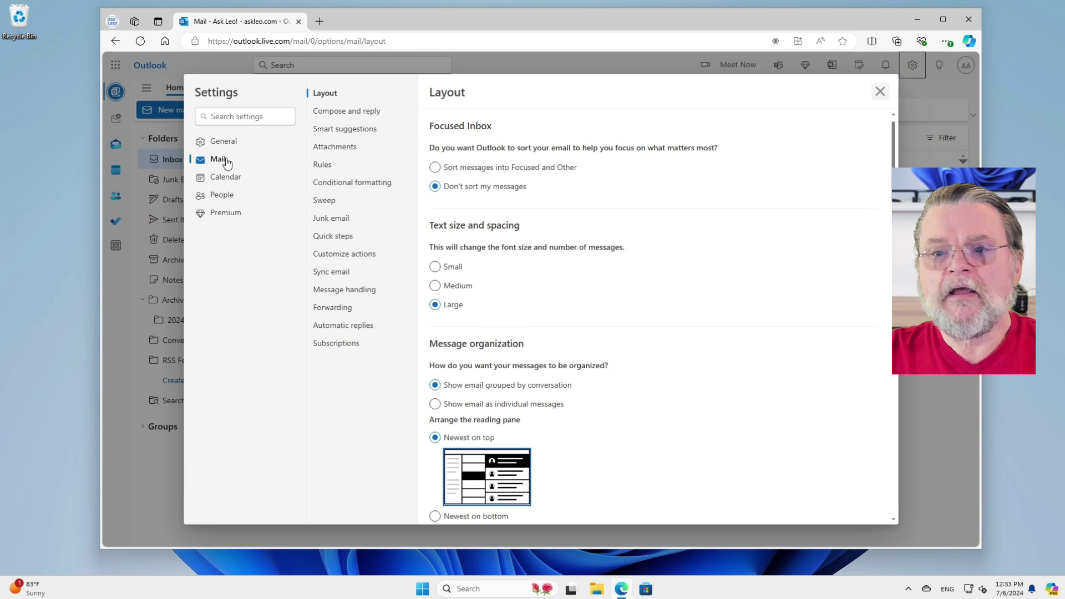
Step: Show Junk email settings listing the three safe senders and domains
left_click(353, 218)
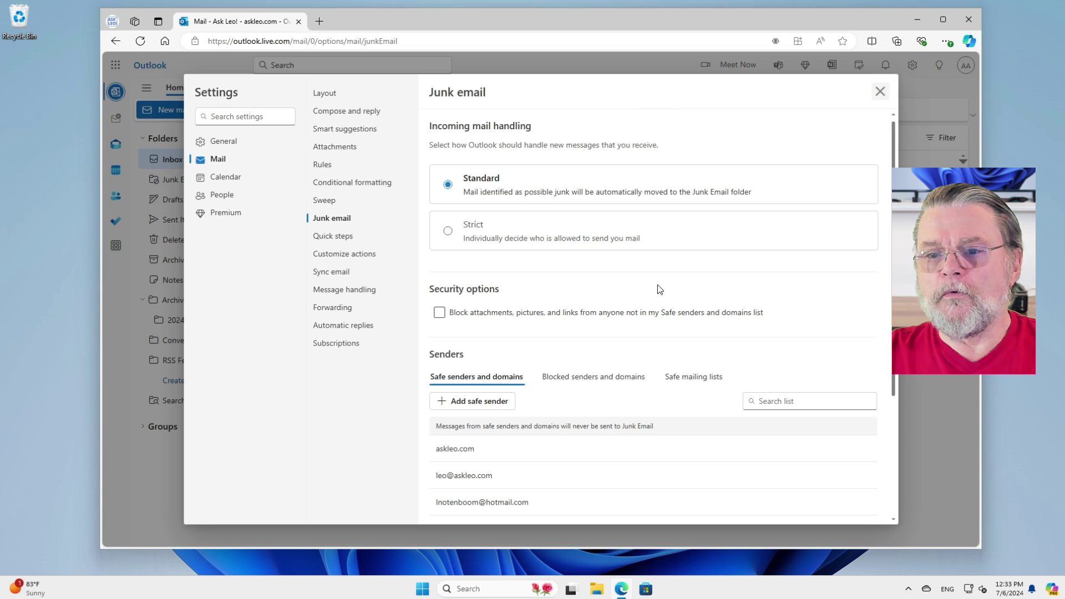
scroll(658, 284, "down", 3)
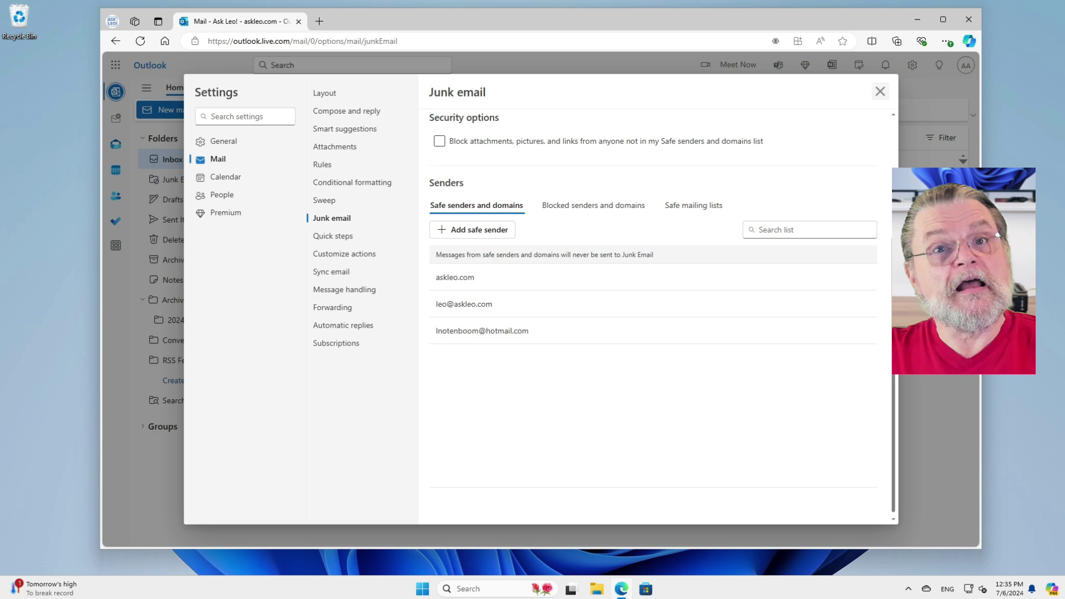
Step: Show the eight blocked senders and domains, including World of Antiques
left_click(605, 211)
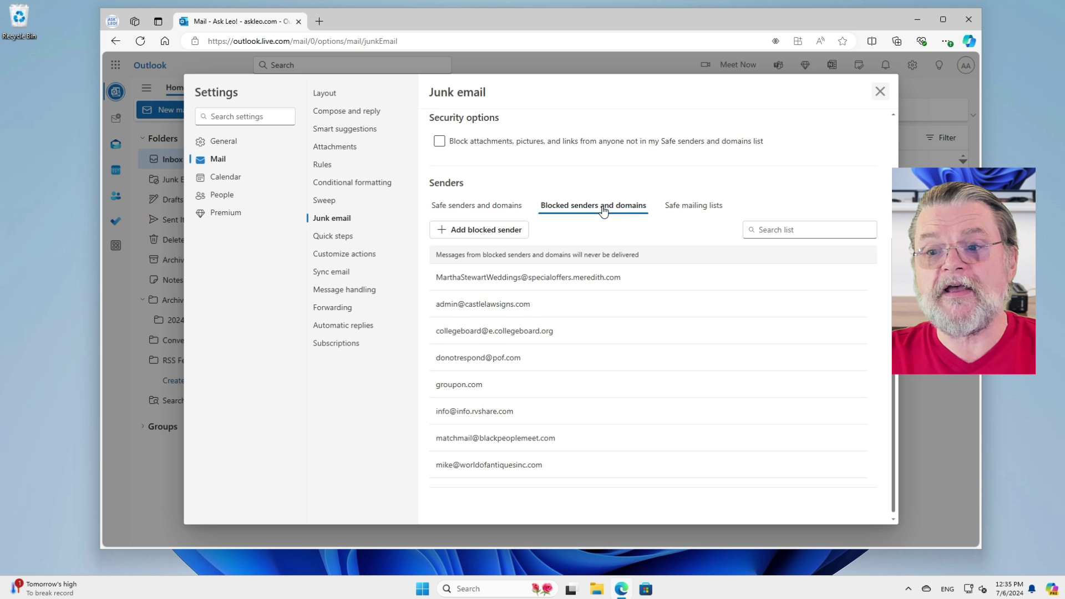